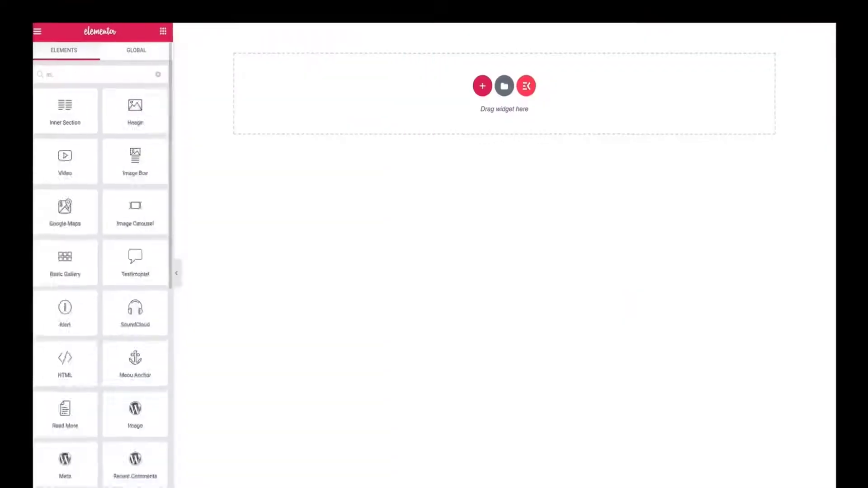
Step: Place the MetForm widget and add Text fields labelled 'First name' and 'Email Address'
{"action": "type", "text": "etform"}
{"action": "left_click_drag", "start_coordinate": [65, 111], "coordinate": [357, 131]}
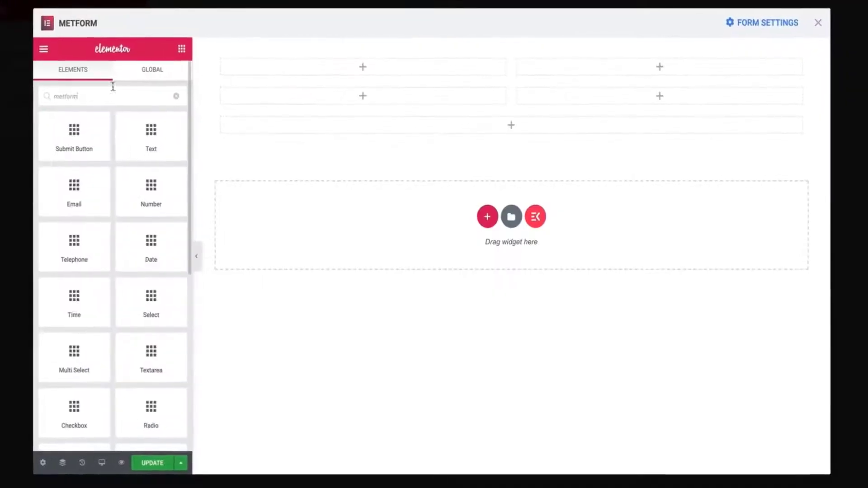
{"action": "left_click_drag", "start_coordinate": [149, 134], "coordinate": [376, 80]}
{"action": "double_click", "coordinate": [121, 231]}
{"action": "type", "text": "First name"}
{"action": "triple_click", "coordinate": [159, 311]}
{"action": "type", "text": "First name"}
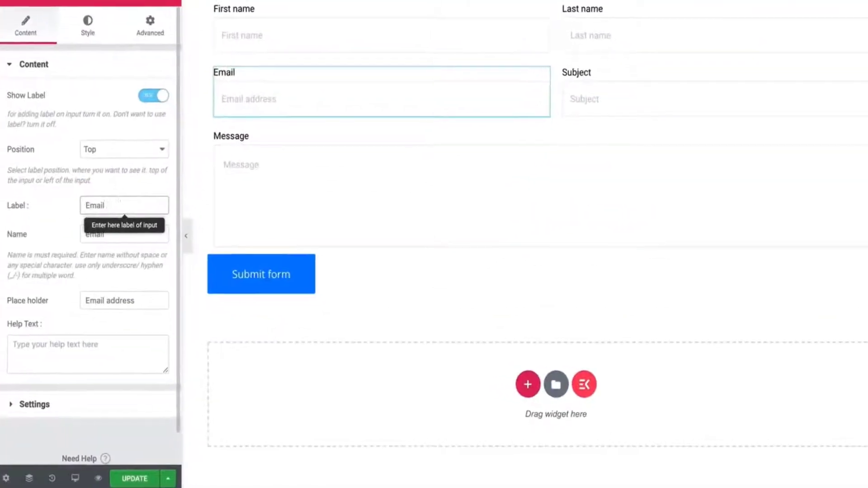
{"action": "type", "text": "Address"}
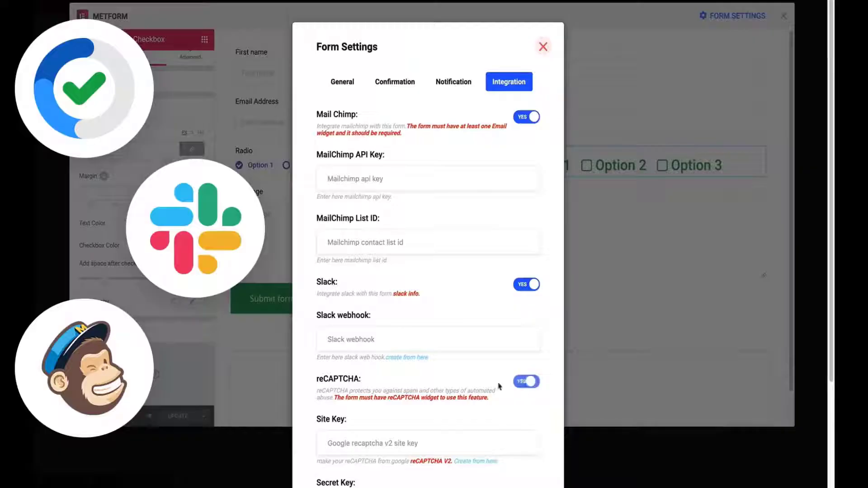
Step: Scroll through the 'What you can build with MetForm' demo forms, such as contact and admission
{"action": "scroll", "coordinate": [489, 383], "scroll_direction": "down", "scroll_amount": 3}
{"action": "scroll", "coordinate": [481, 378], "scroll_direction": "up", "scroll_amount": 4}
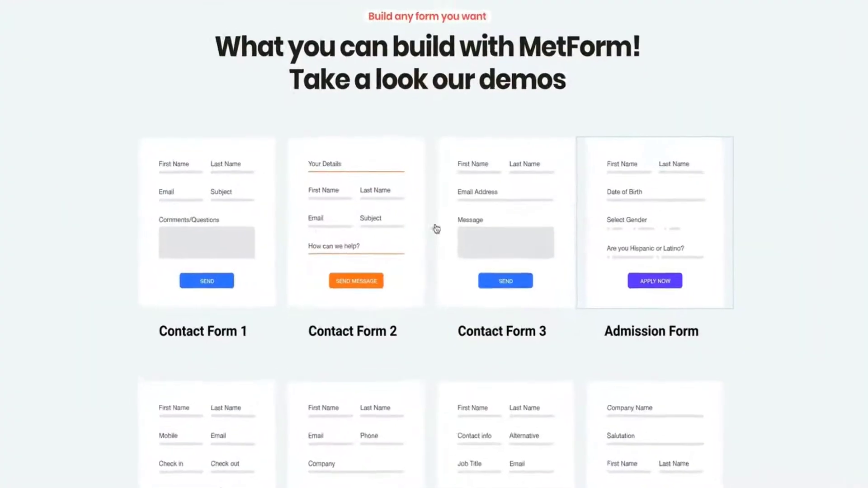
{"action": "scroll", "coordinate": [575, 262], "scroll_direction": "down", "scroll_amount": 4}
{"action": "scroll", "coordinate": [576, 262], "scroll_direction": "up", "scroll_amount": 3}
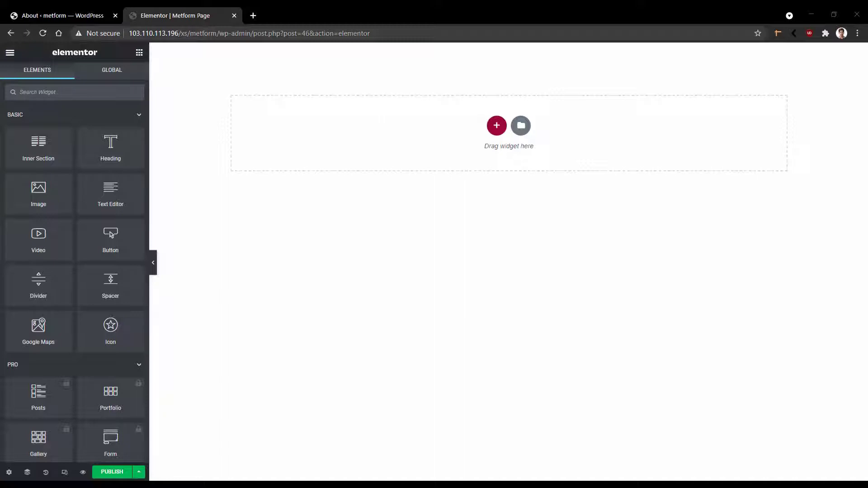
Step: Search the widgets for 'metform' and drop the MetForm widget onto the empty page
{"action": "left_click", "coordinate": [80, 90]}
{"action": "type", "text": "metform"}
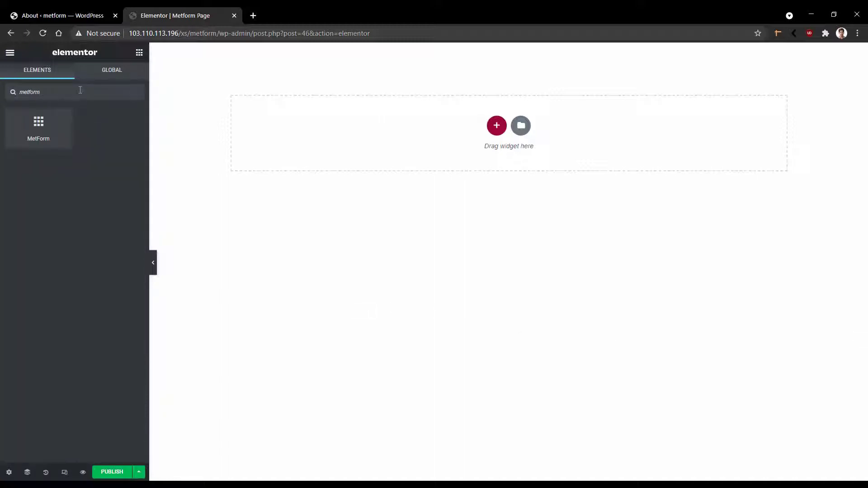
{"action": "left_click_drag", "start_coordinate": [19, 131], "coordinate": [324, 169]}
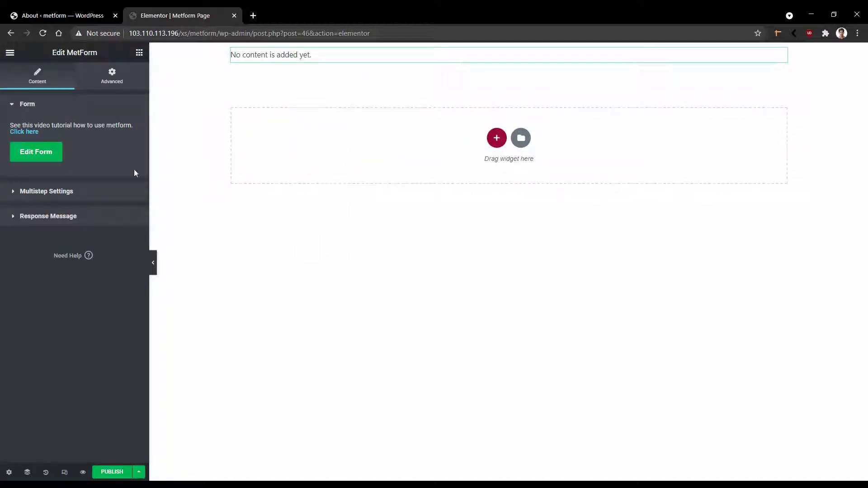
Step: Create a new form named 'metform wpmet' from the Simple Contact Form 1 template
{"action": "left_click", "coordinate": [37, 159]}
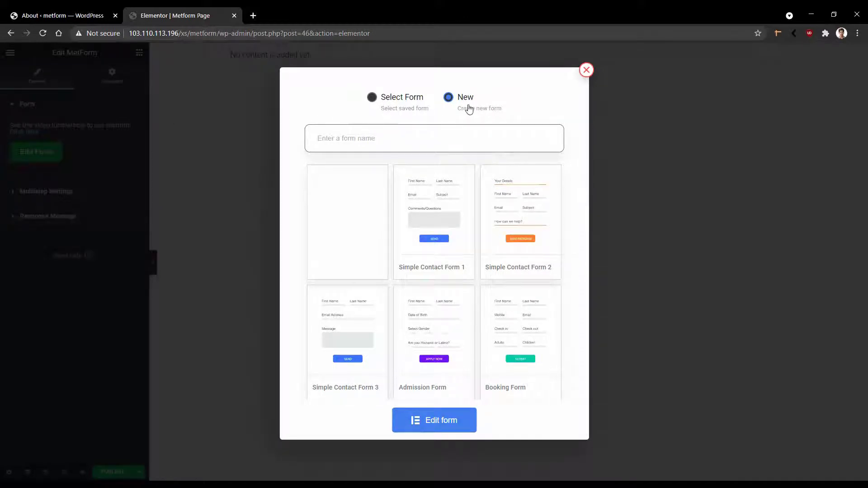
{"action": "left_click", "coordinate": [402, 99]}
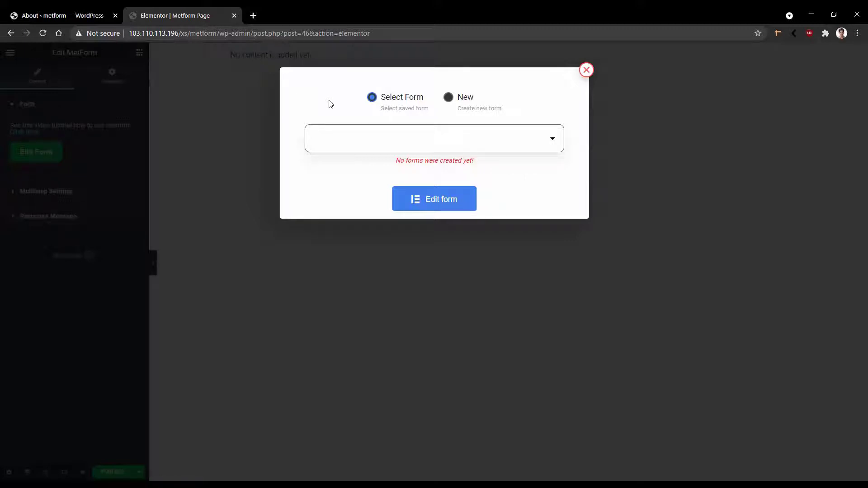
{"action": "left_click", "coordinate": [457, 100]}
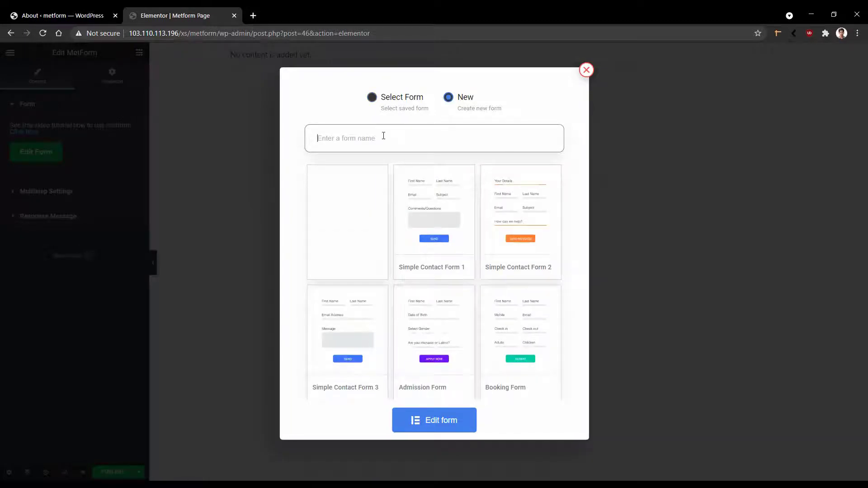
{"action": "type", "text": "metform wpmet"}
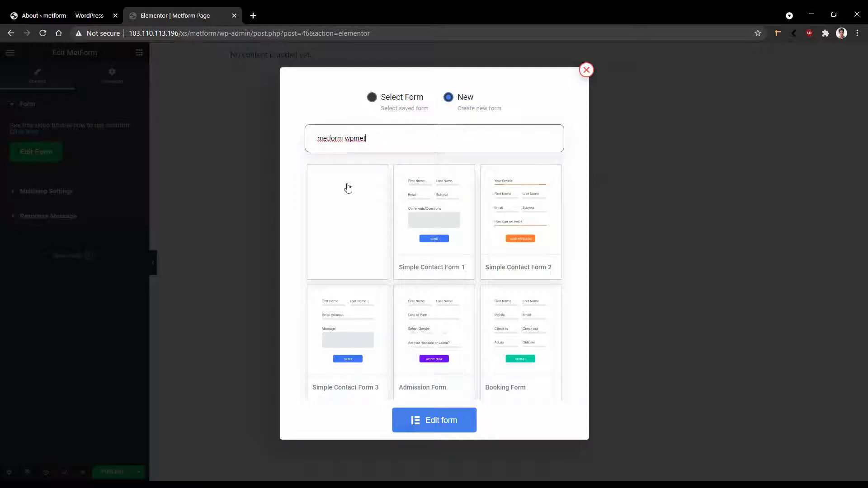
{"action": "left_click", "coordinate": [347, 218]}
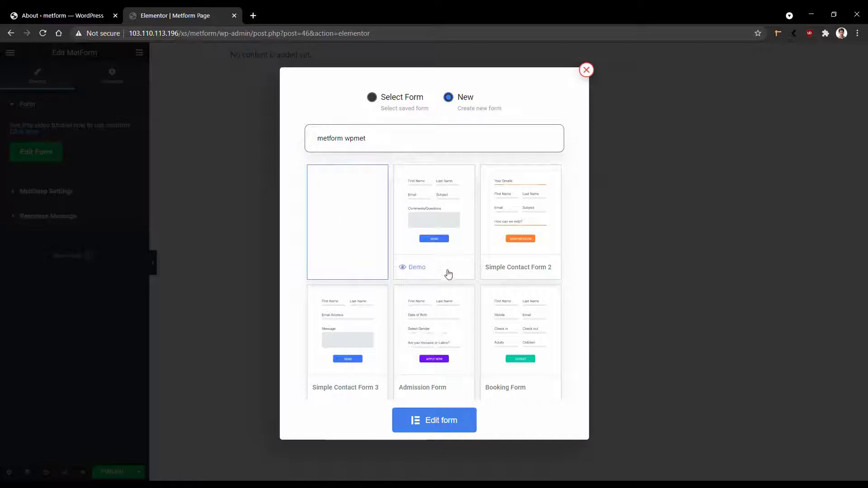
{"action": "scroll", "coordinate": [446, 276], "scroll_direction": "down", "scroll_amount": 5}
{"action": "scroll", "coordinate": [449, 282], "scroll_direction": "down", "scroll_amount": 9}
{"action": "scroll", "coordinate": [450, 293], "scroll_direction": "up", "scroll_amount": 14}
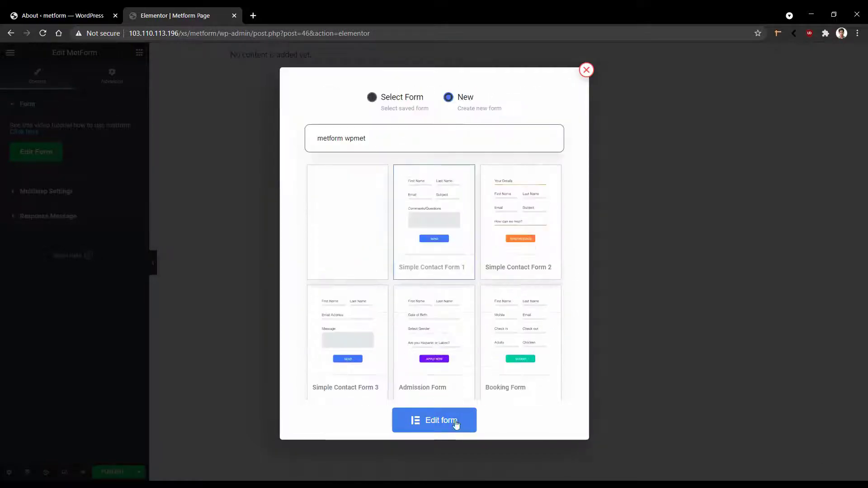
Step: Open the new form for editing and delete its reCAPTCHA block
{"action": "left_click", "coordinate": [449, 422]}
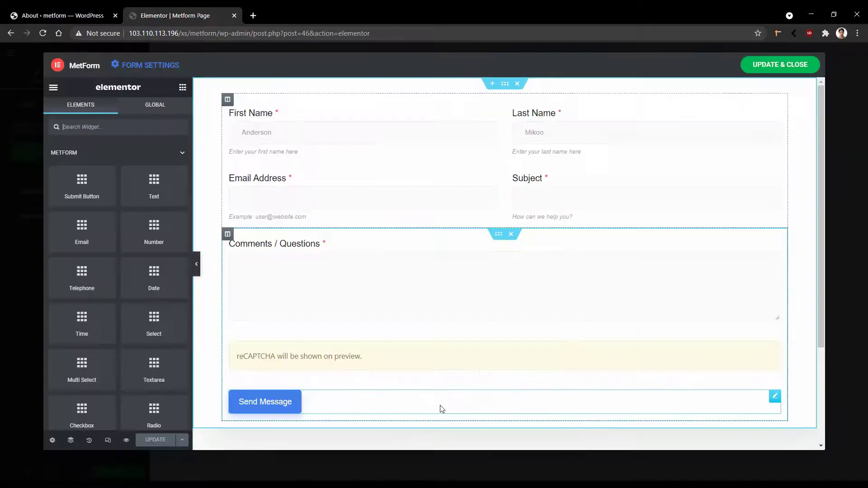
{"action": "right_click", "coordinate": [370, 357]}
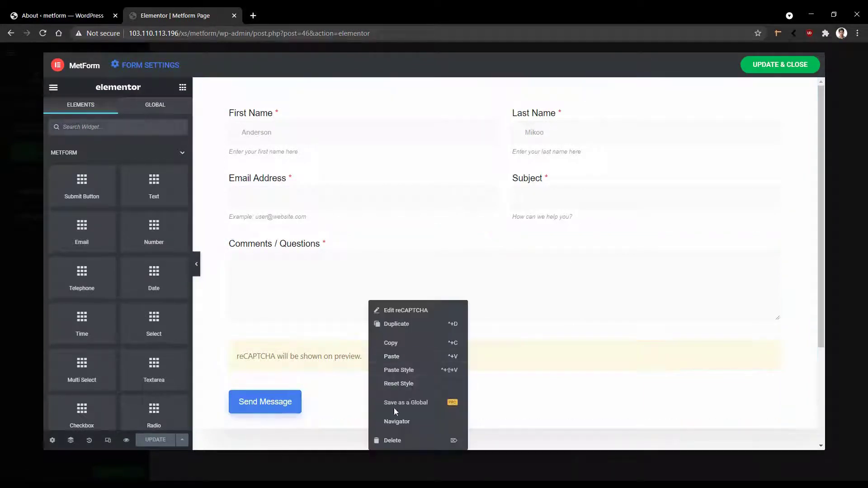
{"action": "left_click", "coordinate": [402, 439]}
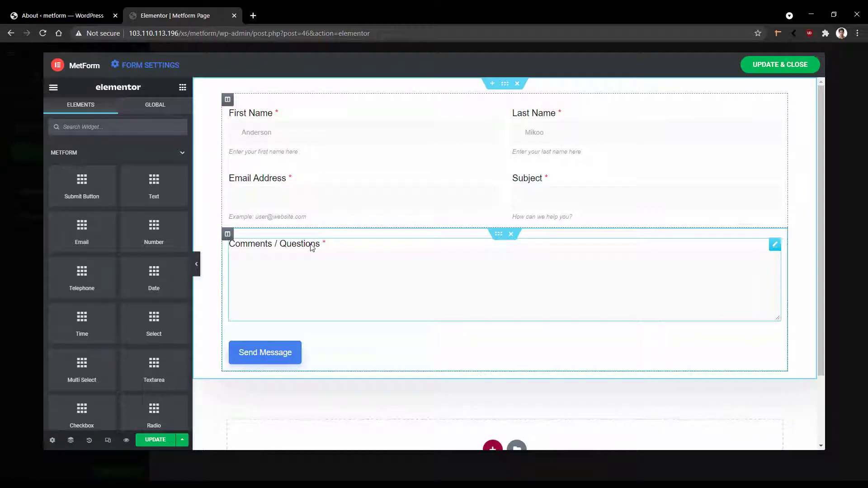
Step: Add a File Upload field below Comments and a Simple repeater above it
{"action": "left_click", "coordinate": [104, 131]}
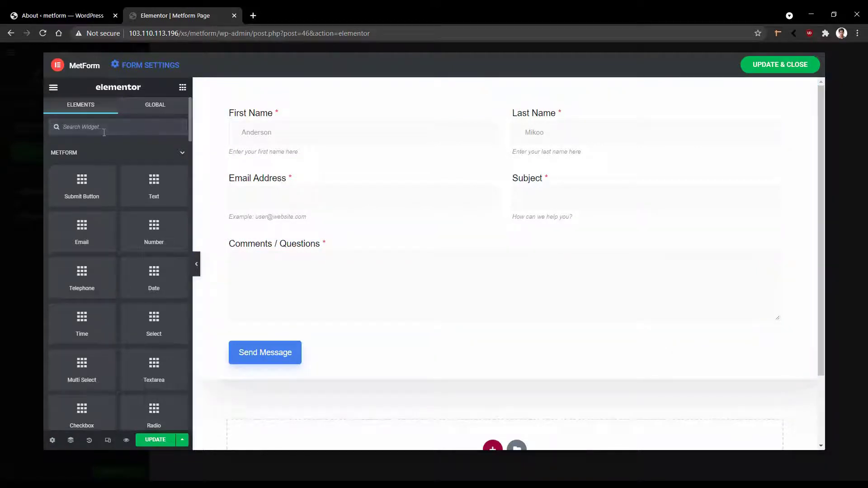
{"action": "type", "text": "upld"}
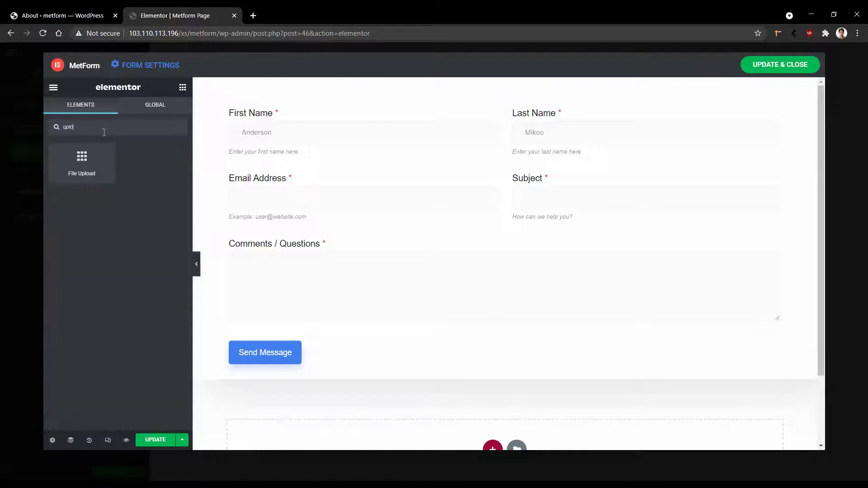
{"action": "left_click_drag", "start_coordinate": [81, 158], "coordinate": [657, 325]}
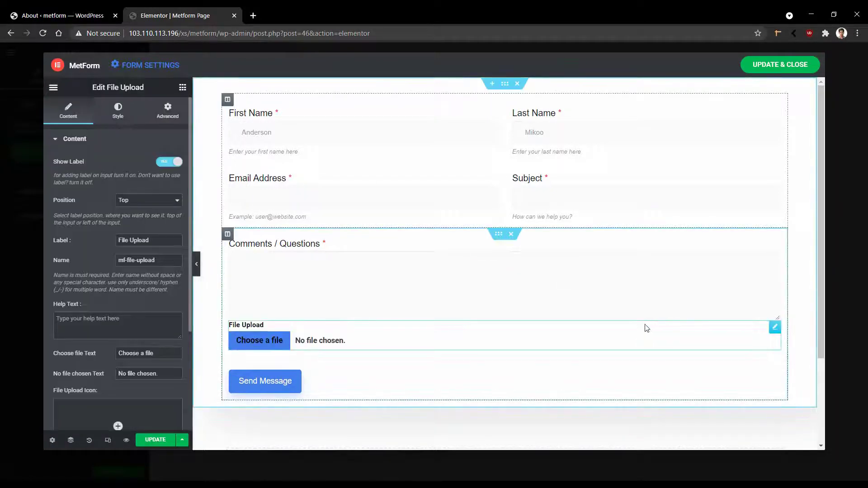
{"action": "left_click", "coordinate": [183, 87]}
{"action": "type", "text": "repe"}
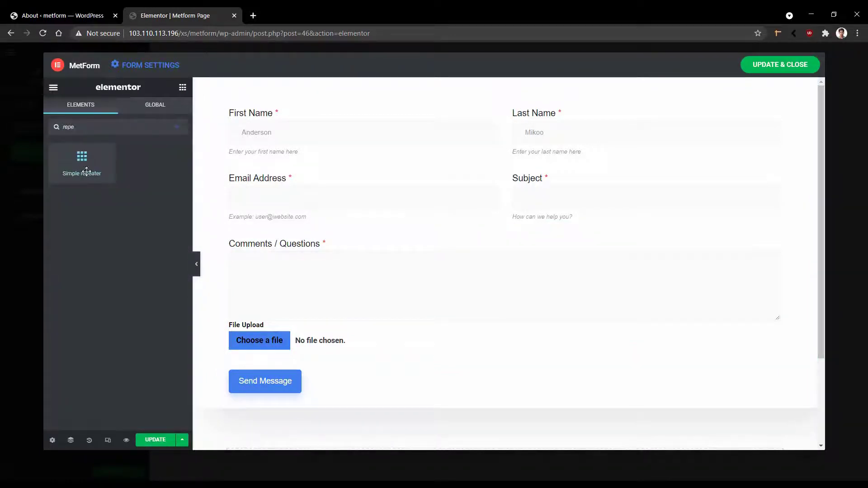
{"action": "left_click_drag", "start_coordinate": [83, 165], "coordinate": [357, 260]}
Step: Set the Send Message button's alignment to Justified so it spans full width
{"action": "scroll", "coordinate": [468, 372], "scroll_direction": "down", "scroll_amount": 3}
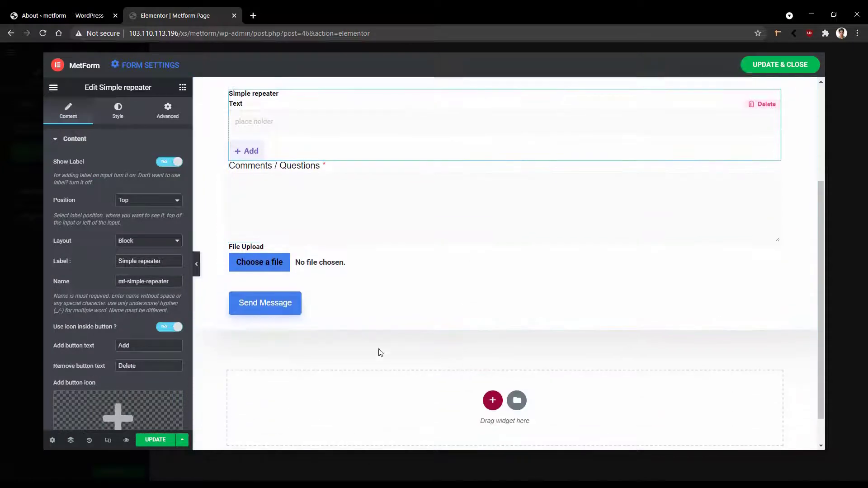
{"action": "left_click", "coordinate": [328, 308]}
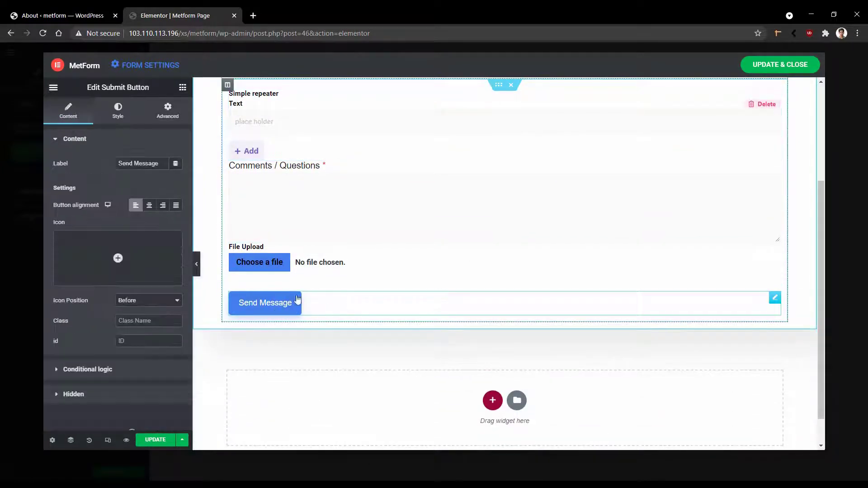
{"action": "left_click", "coordinate": [176, 205]}
{"action": "scroll", "coordinate": [322, 281], "scroll_direction": "up", "scroll_amount": 3}
{"action": "left_click", "coordinate": [322, 280]}
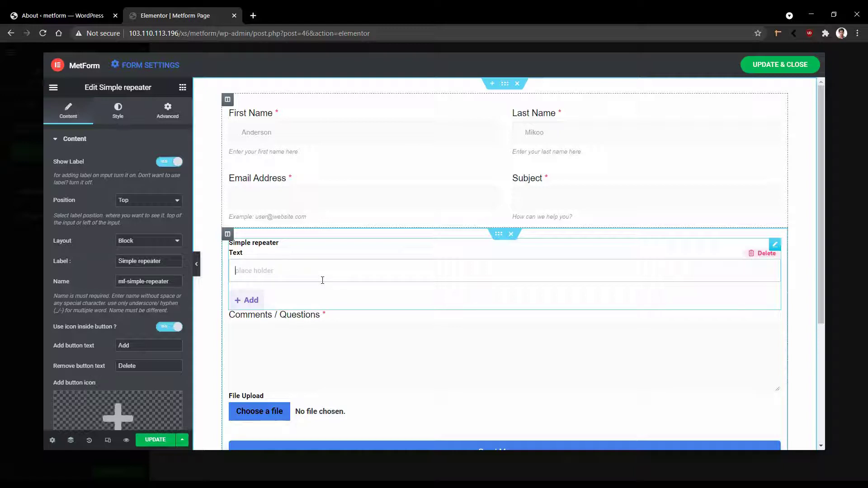
{"action": "left_click", "coordinate": [183, 88]}
{"action": "left_click", "coordinate": [144, 122]}
{"action": "type", "text": "email"}
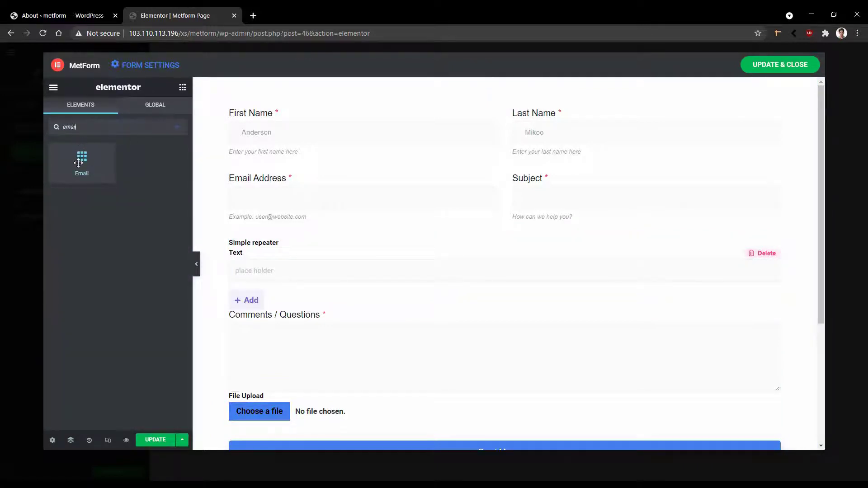
{"action": "left_click_drag", "start_coordinate": [78, 162], "coordinate": [353, 212]}
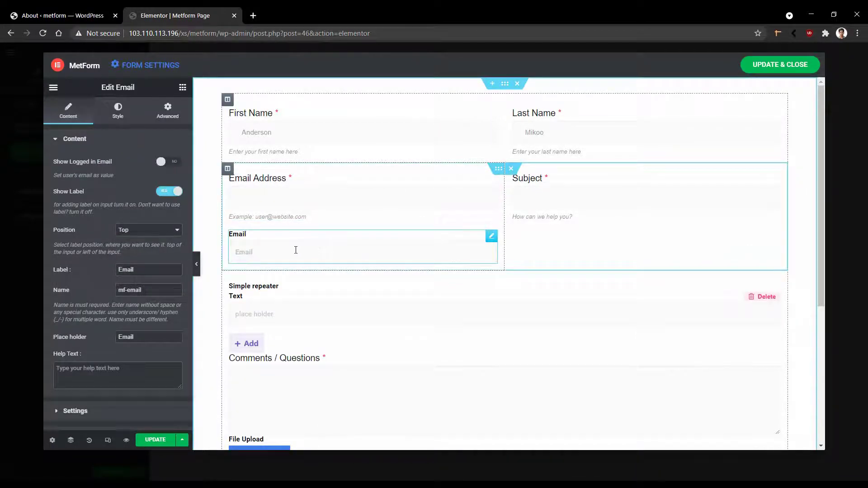
{"action": "left_click", "coordinate": [328, 199]}
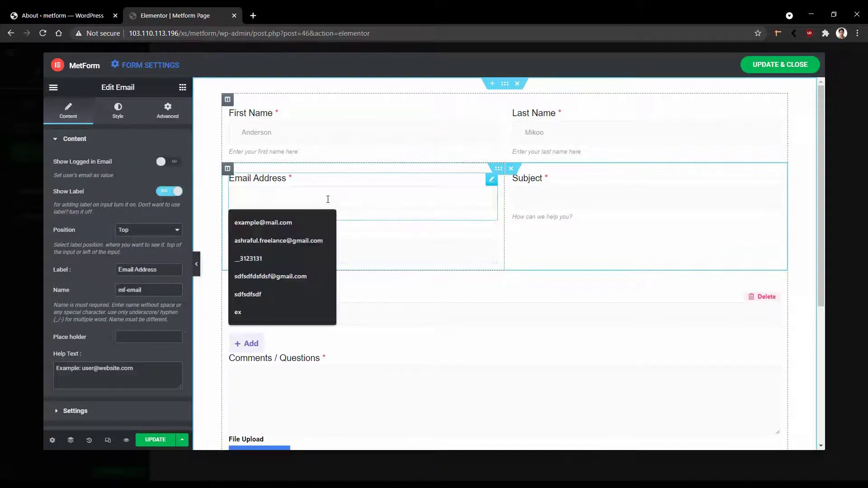
{"action": "right_click", "coordinate": [372, 248]}
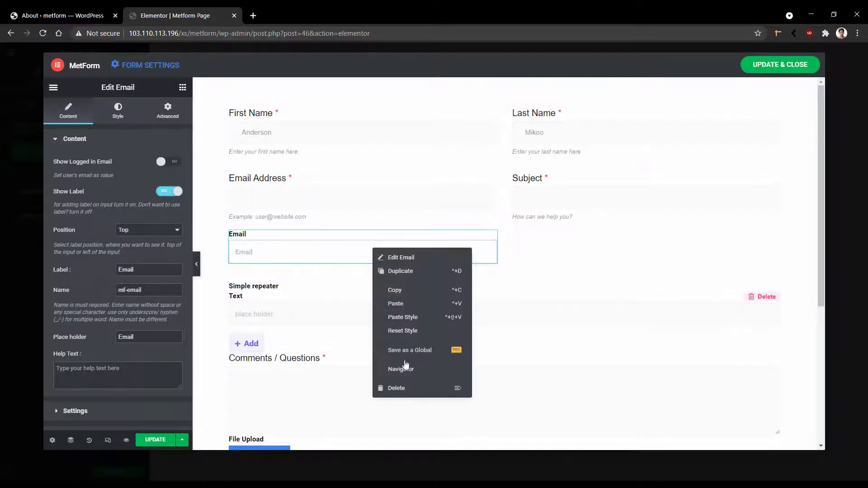
{"action": "left_click", "coordinate": [397, 388]}
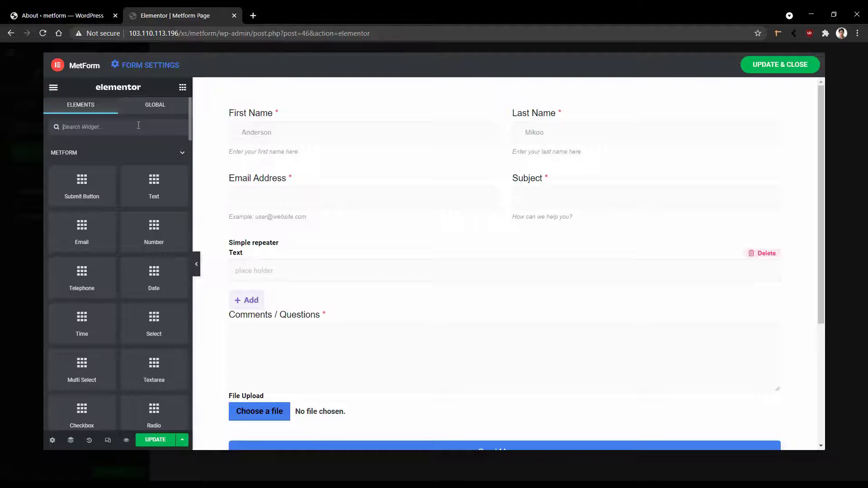
Step: Search the widget list for 'firs', then replace the search with 'last'
{"action": "type", "text": "first"}
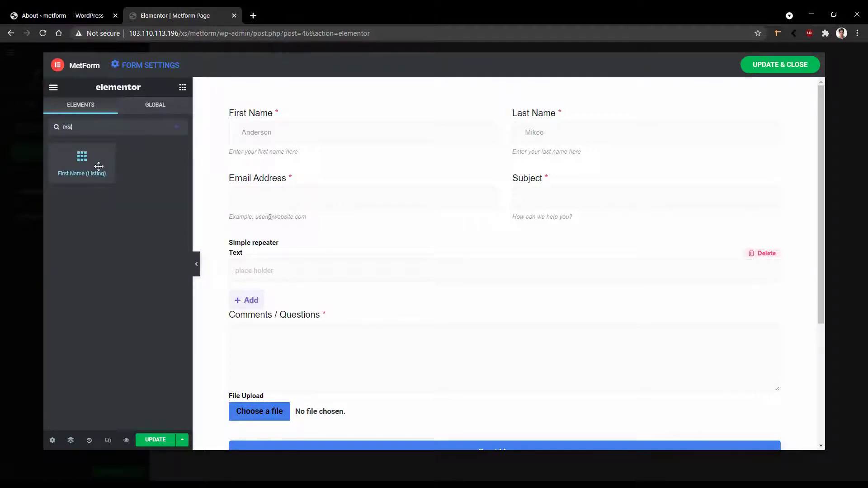
{"action": "double_click", "coordinate": [83, 131]}
{"action": "key", "text": "BackSpace"}
{"action": "type", "text": "last"}
Step: Save the form with Update & Close and view it in the page preview
{"action": "left_click", "coordinate": [791, 66]}
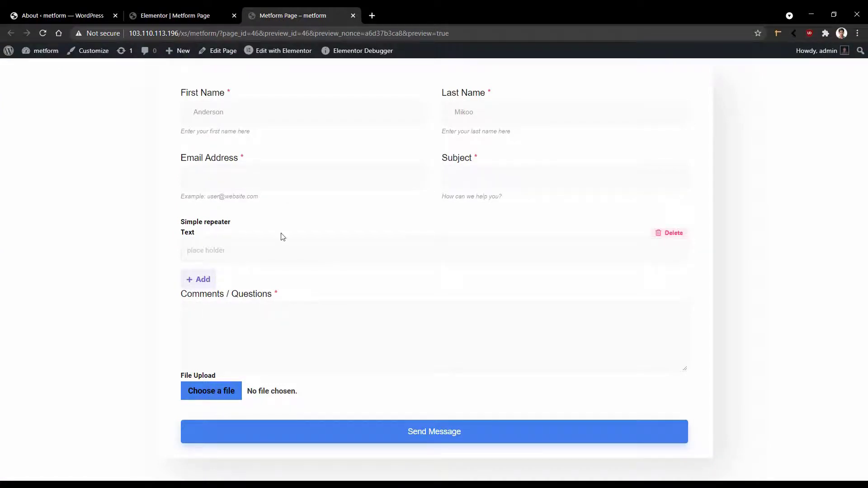
Step: Go to MetForm's Settings page in the WordPress admin
{"action": "left_click", "coordinate": [62, 11]}
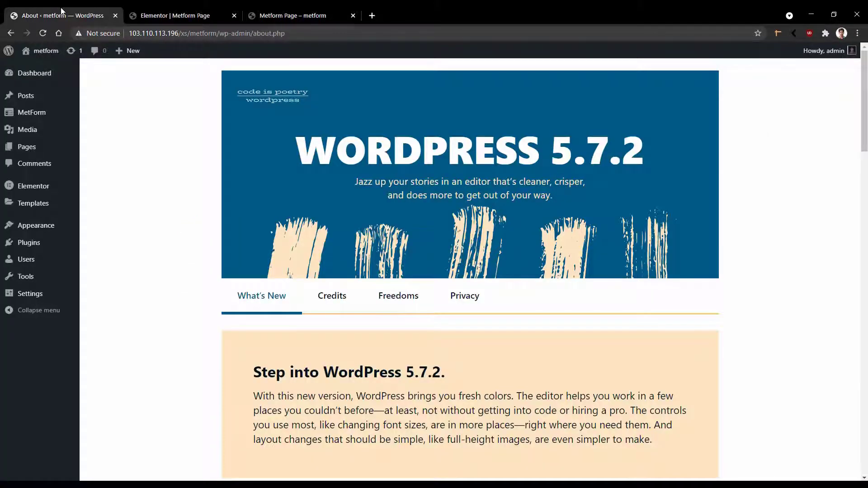
{"action": "left_click", "coordinate": [33, 116]}
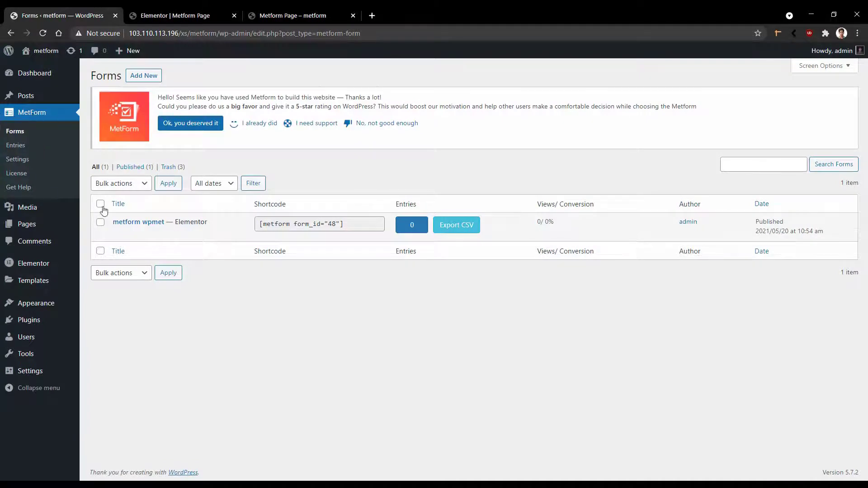
{"action": "mouse_move", "coordinate": [128, 225]}
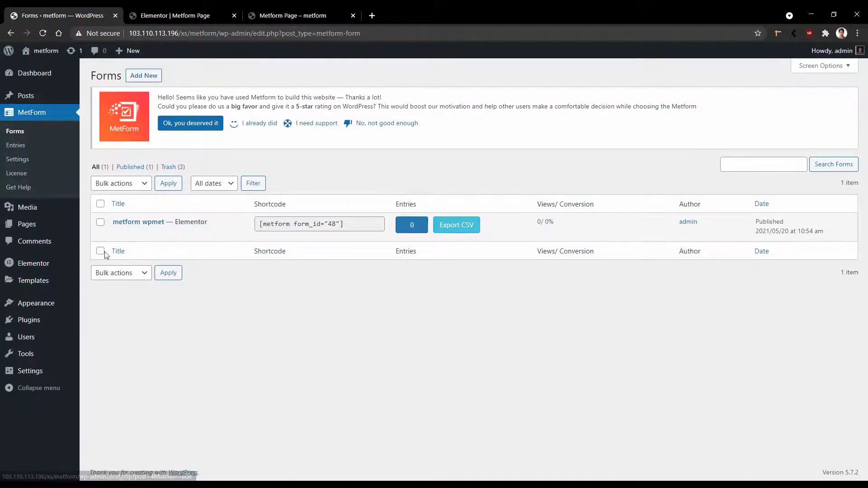
{"action": "left_click", "coordinate": [18, 161]}
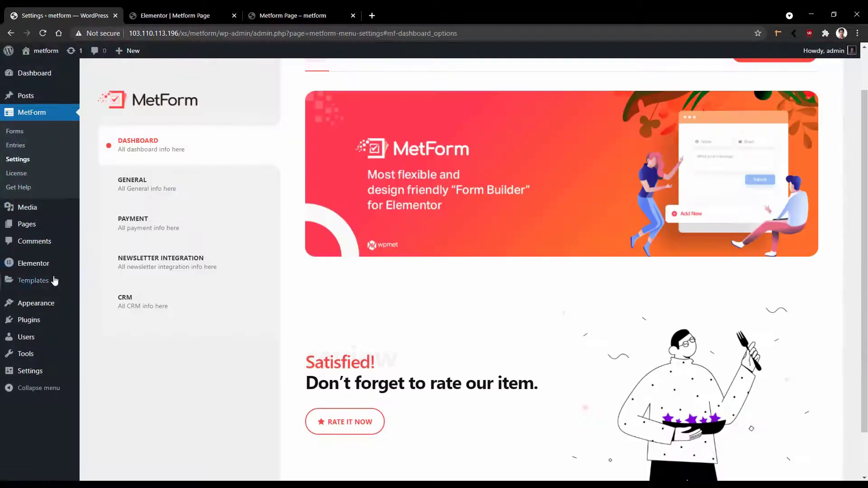
Step: Review the General, Payment, Newsletter Integration and CRM settings sections in turn
{"action": "left_click", "coordinate": [158, 190]}
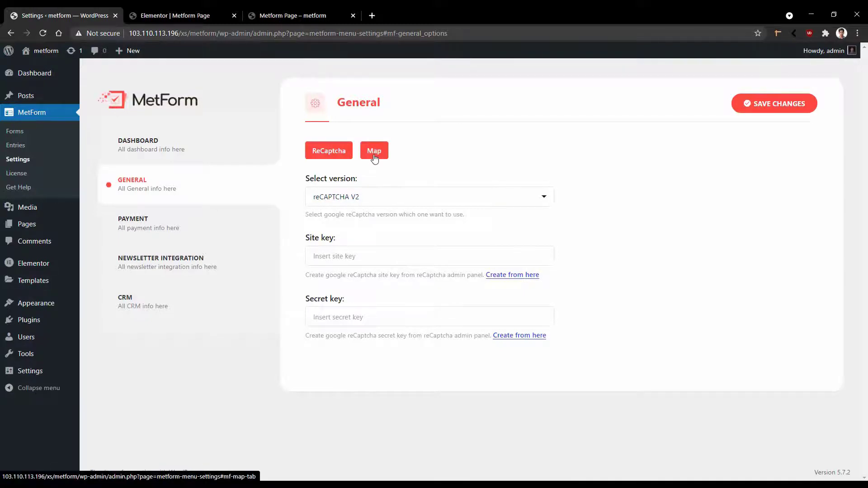
{"action": "left_click", "coordinate": [192, 225]}
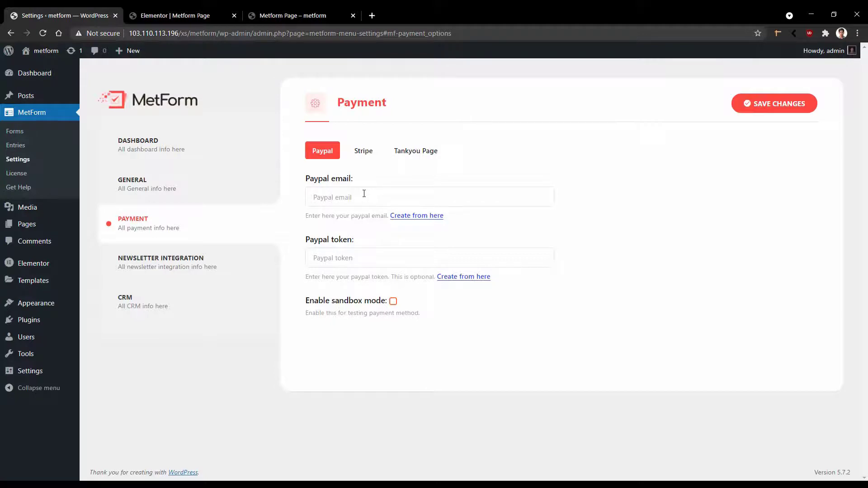
{"action": "left_click", "coordinate": [194, 268]}
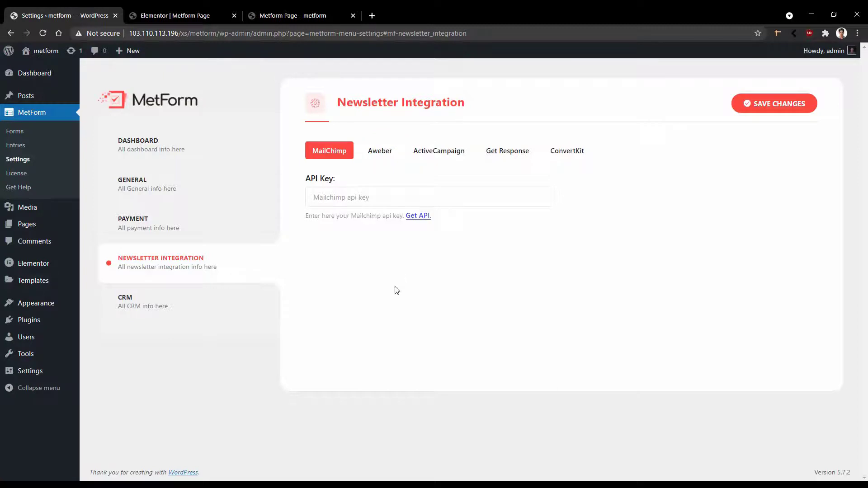
{"action": "left_click", "coordinate": [195, 314]}
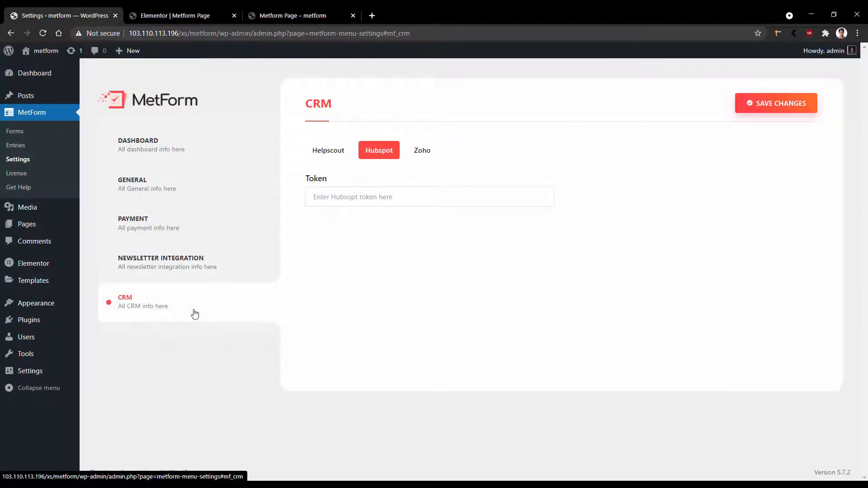
Step: Open the metform wpmet form's settings and switch on Capture User Browser Data
{"action": "left_click", "coordinate": [23, 131]}
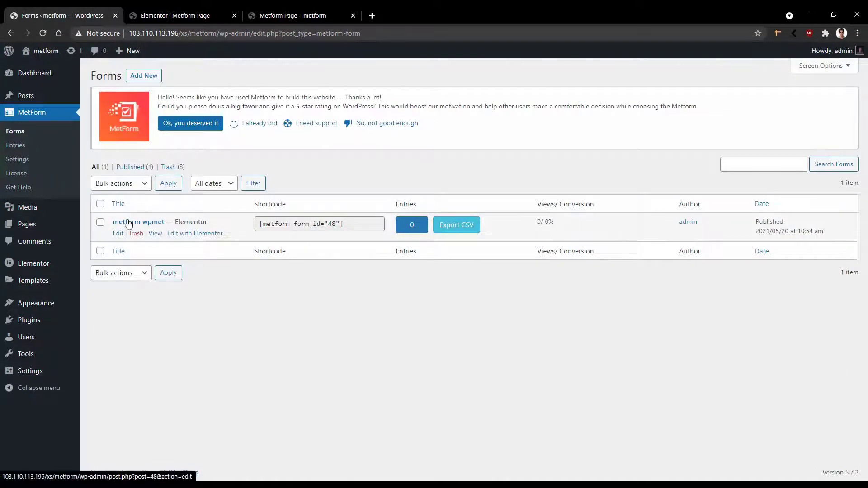
{"action": "left_click", "coordinate": [117, 233]}
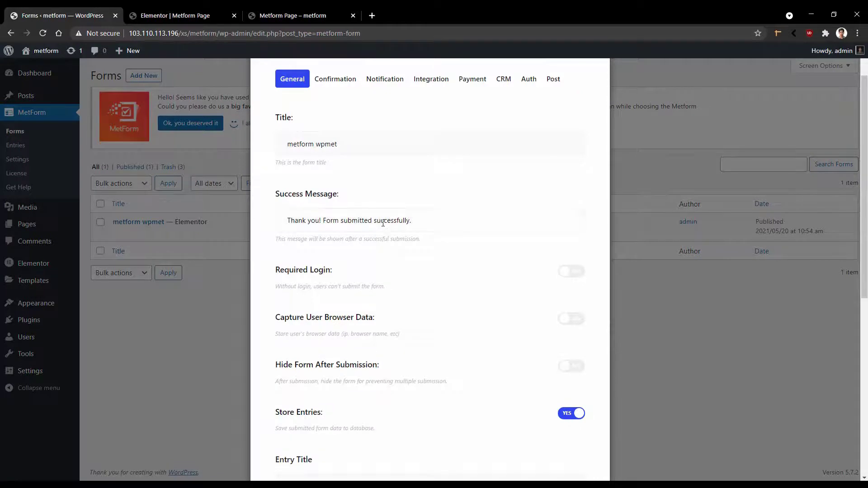
{"action": "scroll", "coordinate": [378, 369], "scroll_direction": "down", "scroll_amount": 1}
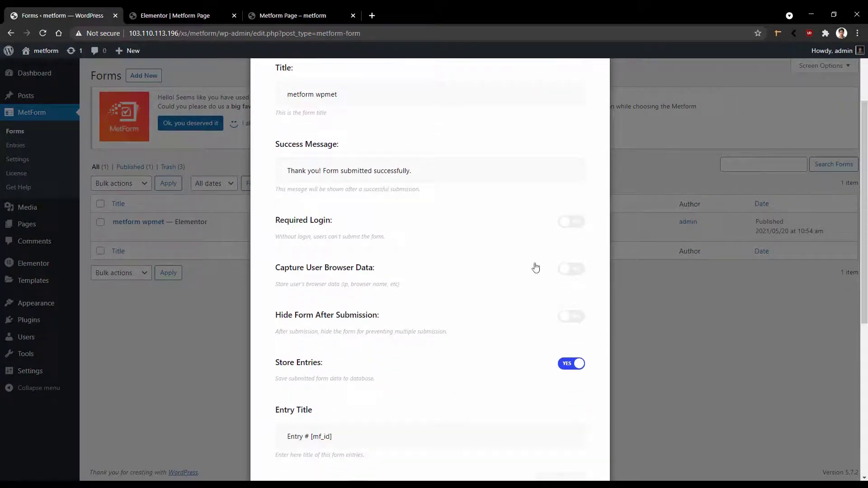
{"action": "left_click", "coordinate": [571, 271]}
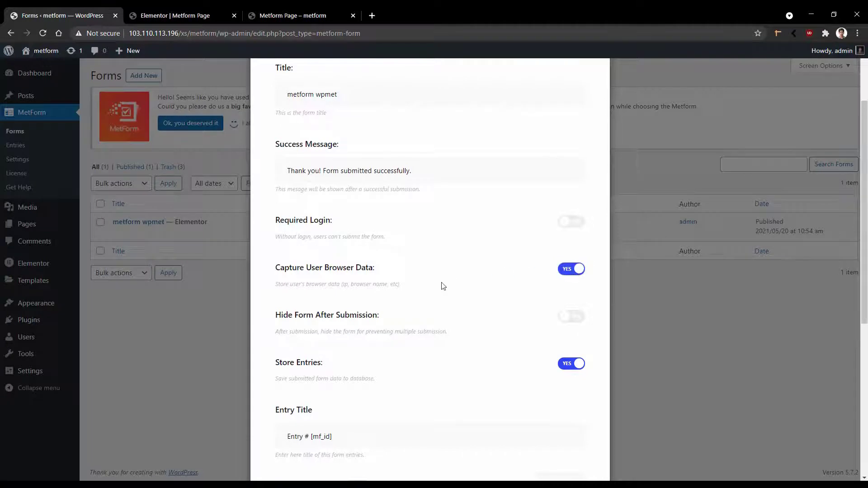
{"action": "scroll", "coordinate": [443, 286], "scroll_direction": "up", "scroll_amount": 2}
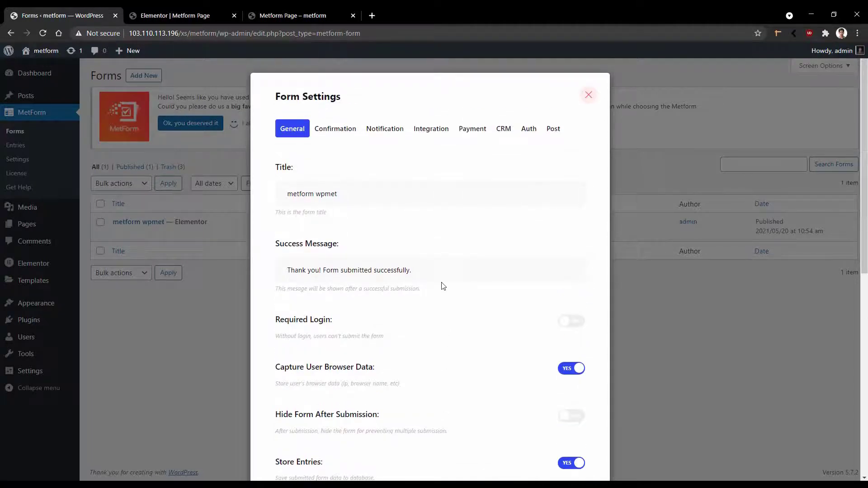
Step: Turn on Notification mail to admin and Confirmation mail to user for the form
{"action": "left_click", "coordinate": [383, 129]}
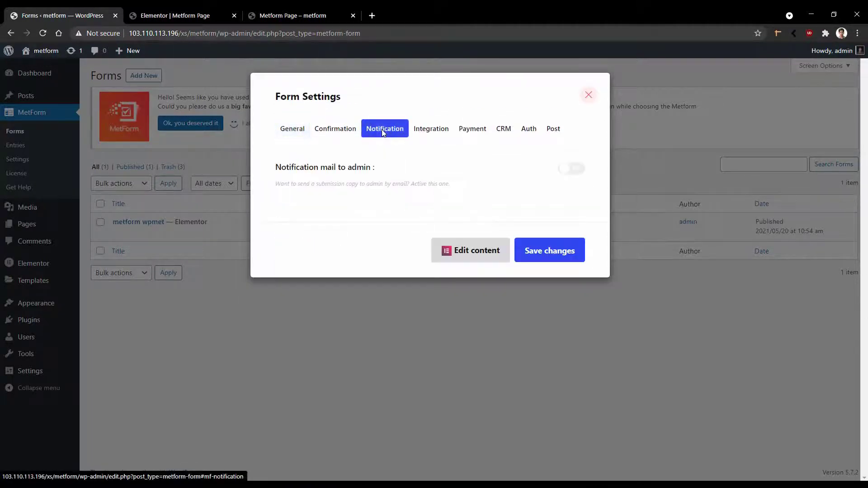
{"action": "left_click", "coordinate": [571, 170]}
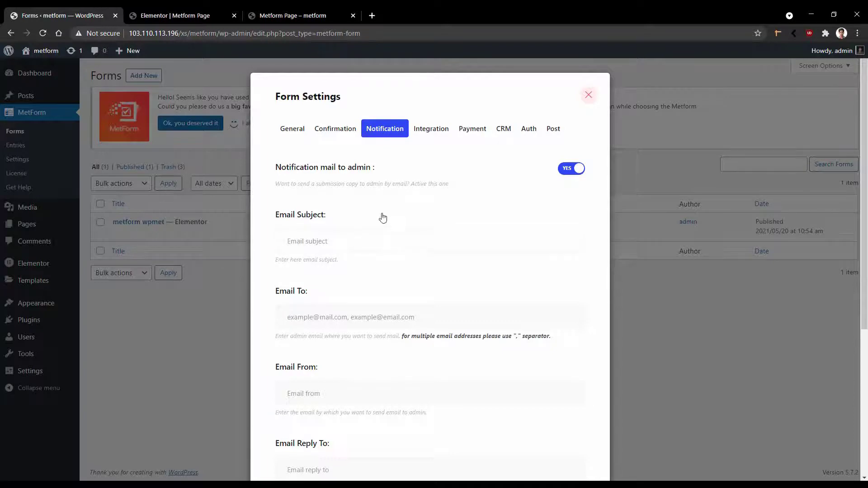
{"action": "left_click", "coordinate": [346, 131]}
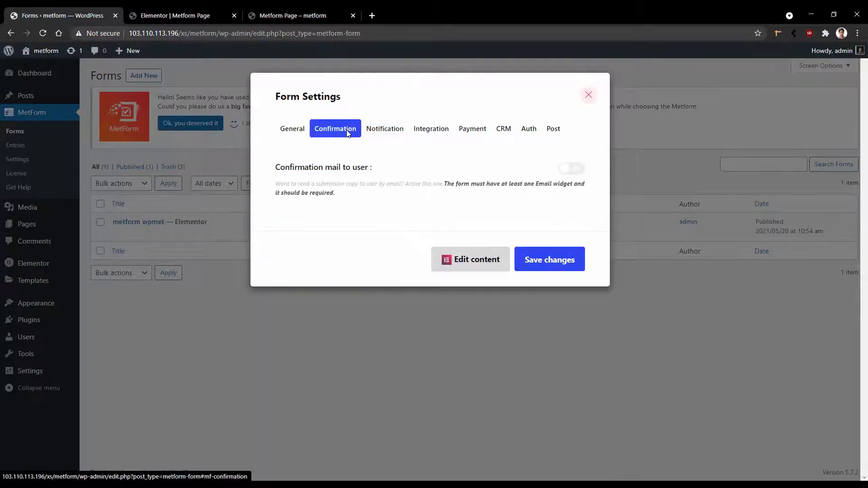
{"action": "left_click", "coordinate": [582, 170]}
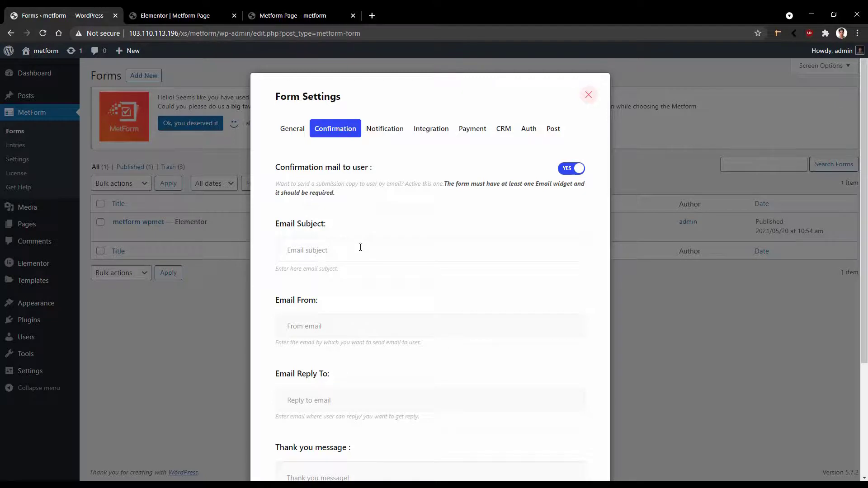
Step: Submit the filled-in test form from the preview, then open MetForm's Entries list
{"action": "left_click", "coordinate": [303, 14]}
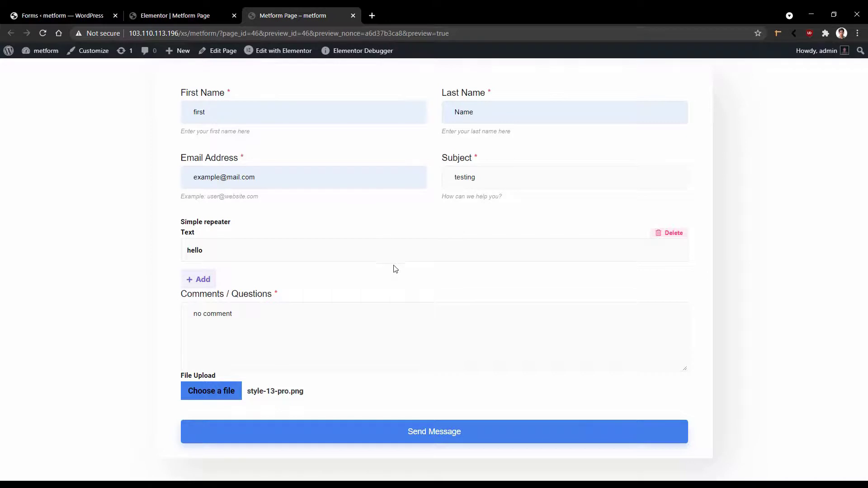
{"action": "left_click", "coordinate": [424, 434]}
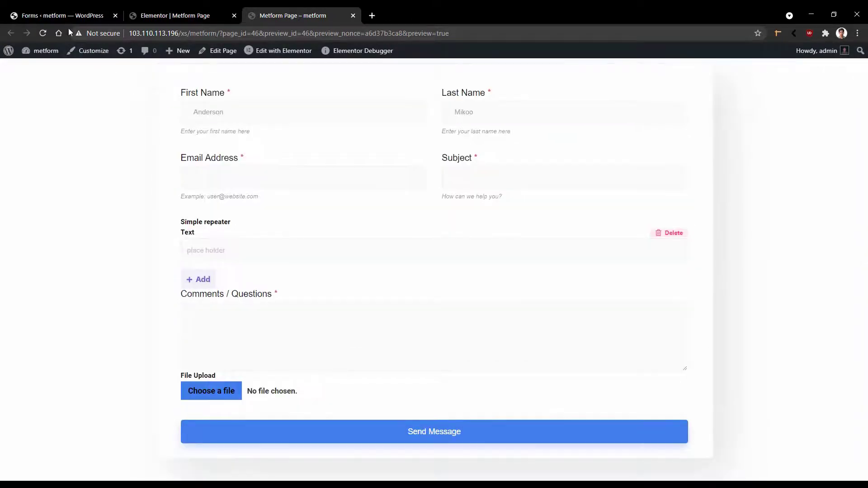
{"action": "left_click", "coordinate": [64, 14]}
{"action": "left_click", "coordinate": [136, 295]}
{"action": "left_click", "coordinate": [17, 147]}
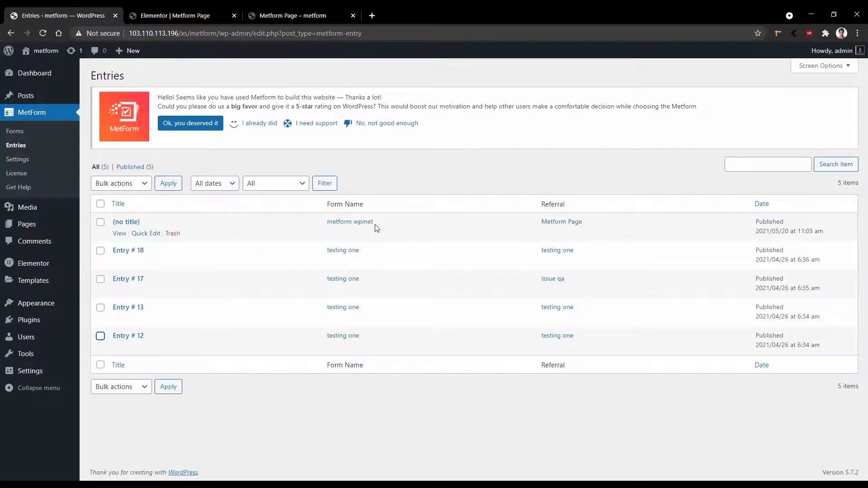
Step: Open the newest untitled entry's details and preview its uploaded file
{"action": "left_click", "coordinate": [119, 224]}
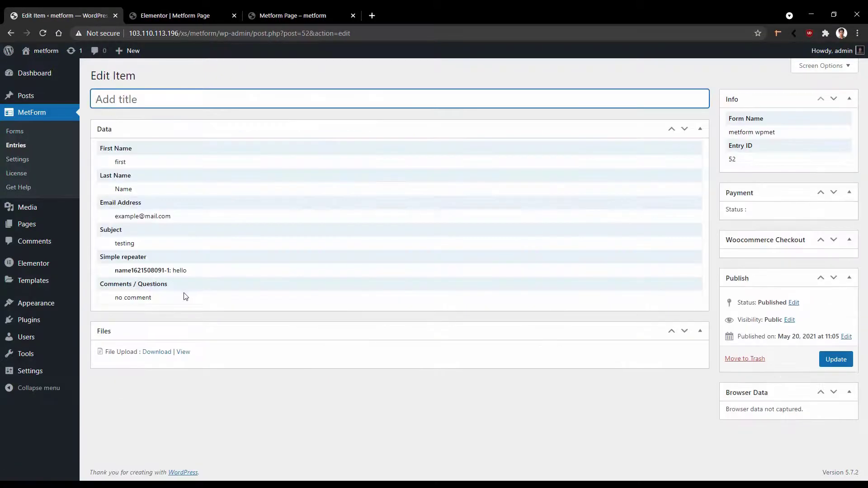
{"action": "left_click", "coordinate": [293, 15]}
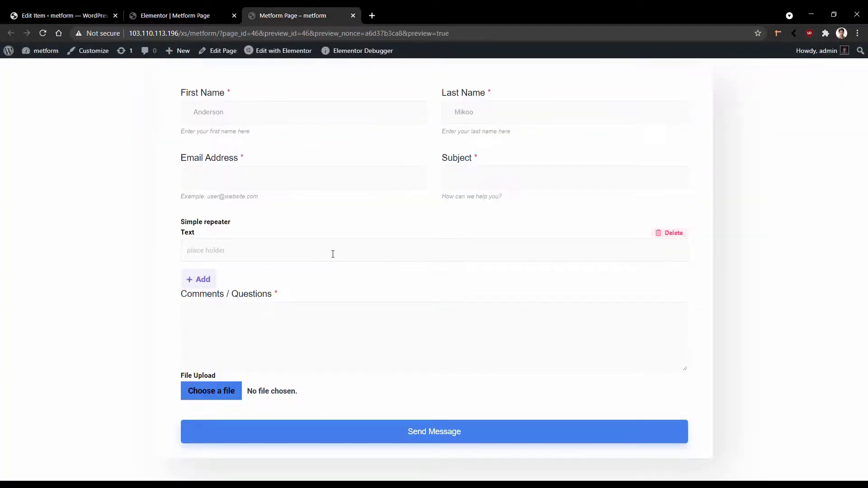
{"action": "key", "text": "ctrl+1"}
{"action": "left_click", "coordinate": [183, 352]}
{"action": "left_click", "coordinate": [187, 332]}
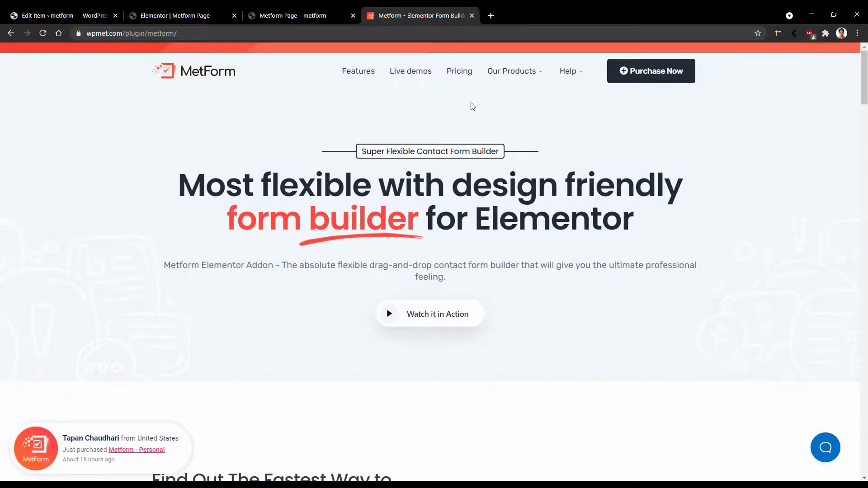
Step: Show the Help dropdown in wpmet.com's top navigation bar
{"action": "mouse_move", "coordinate": [575, 77]}
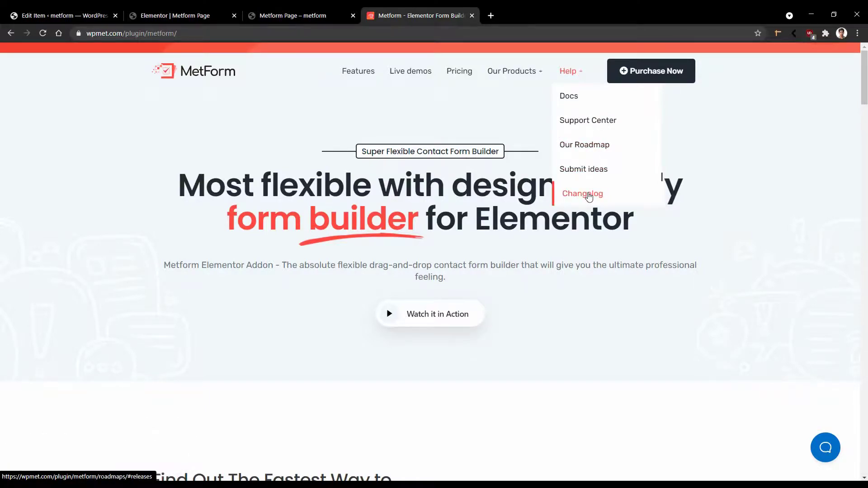
Step: Scroll to the form demos and view the Multi Step Form and Calculation Form demos
{"action": "scroll", "coordinate": [548, 328], "scroll_direction": "down", "scroll_amount": 10}
{"action": "scroll", "coordinate": [551, 327], "scroll_direction": "down", "scroll_amount": 10}
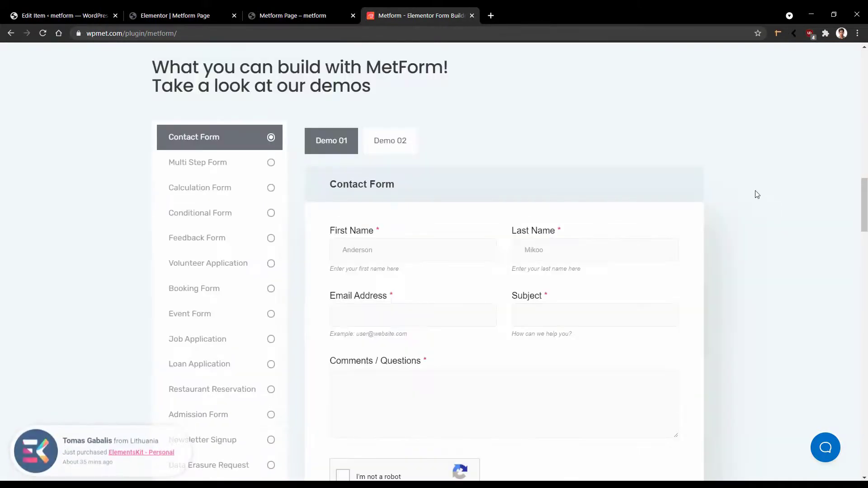
{"action": "scroll", "coordinate": [507, 303], "scroll_direction": "down", "scroll_amount": 4}
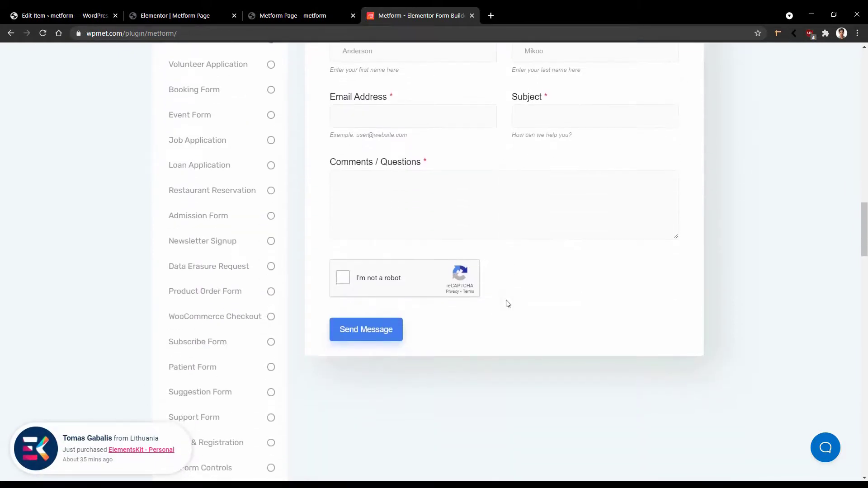
{"action": "scroll", "coordinate": [508, 303], "scroll_direction": "up", "scroll_amount": 4}
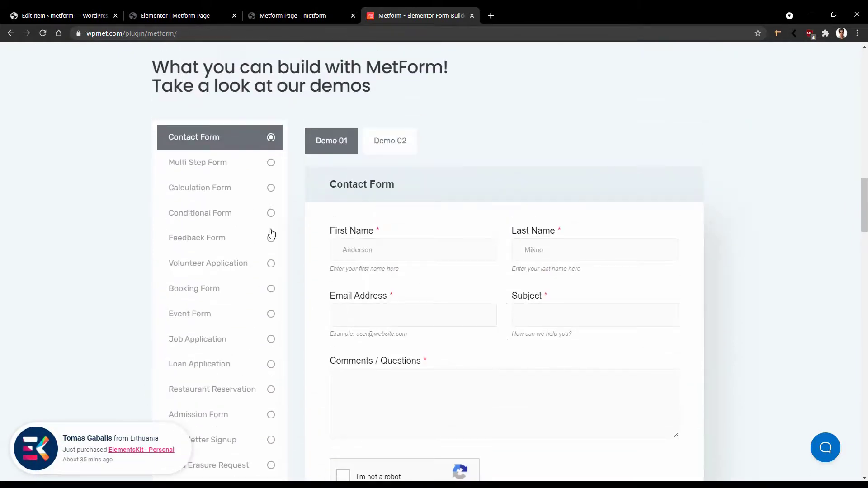
{"action": "left_click", "coordinate": [196, 164]}
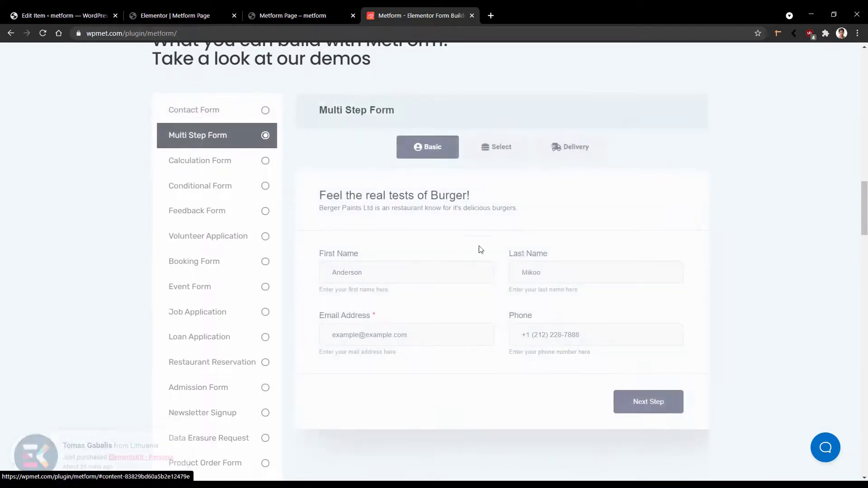
{"action": "left_click", "coordinate": [510, 155]}
{"action": "scroll", "coordinate": [543, 221], "scroll_direction": "up", "scroll_amount": 4}
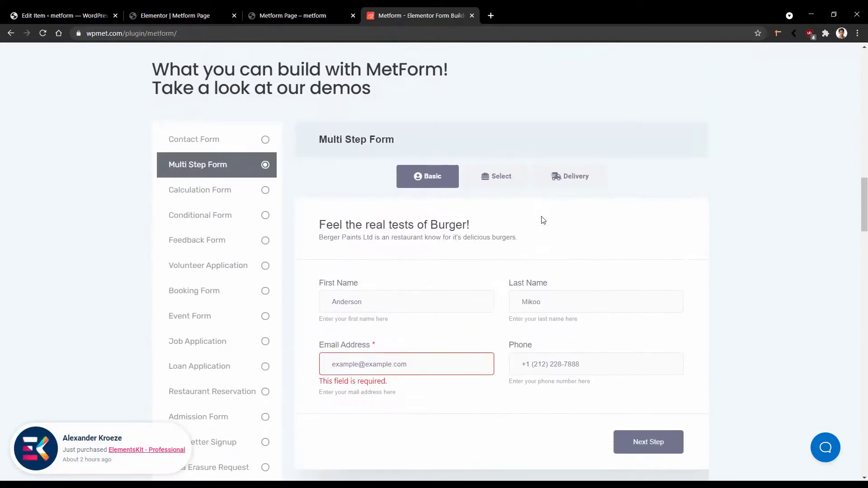
{"action": "left_click", "coordinate": [214, 190]}
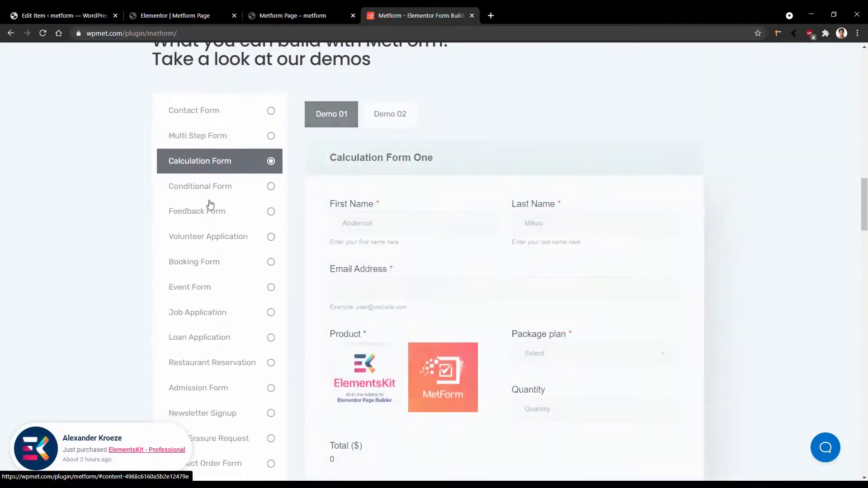
Step: View the Conditional, Feedback, Volunteer, Booking, Event, Job, Loan and Restaurant Reservation demos
{"action": "left_click", "coordinate": [211, 183]}
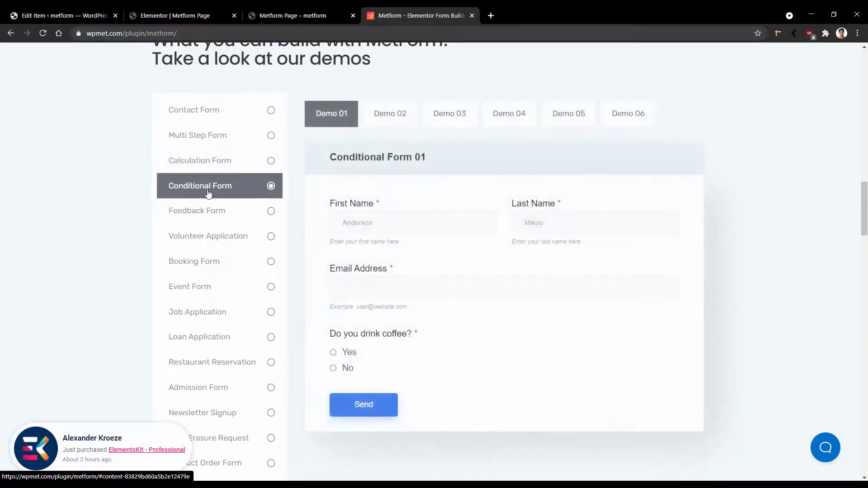
{"action": "left_click", "coordinate": [201, 217]}
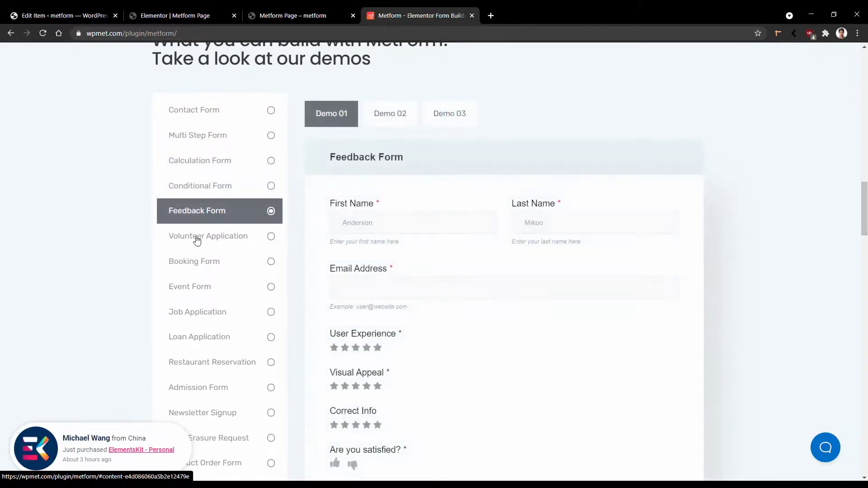
{"action": "left_click", "coordinate": [198, 240]}
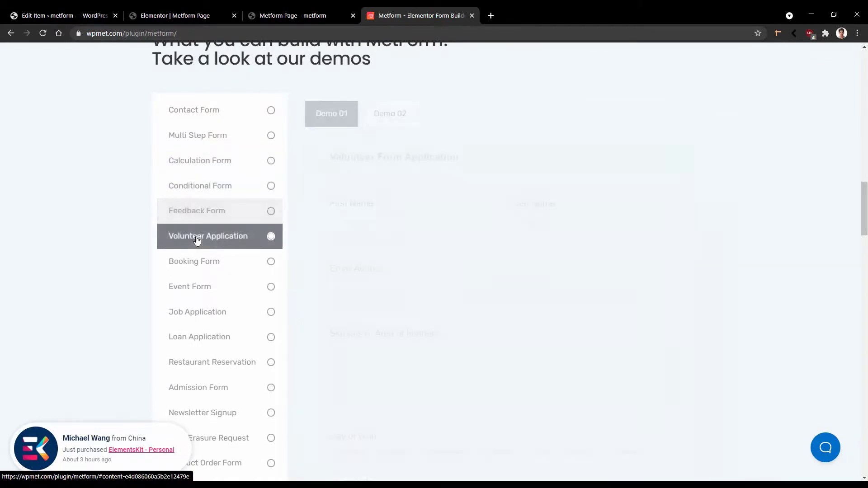
{"action": "left_click", "coordinate": [199, 266]}
{"action": "left_click", "coordinate": [192, 290]}
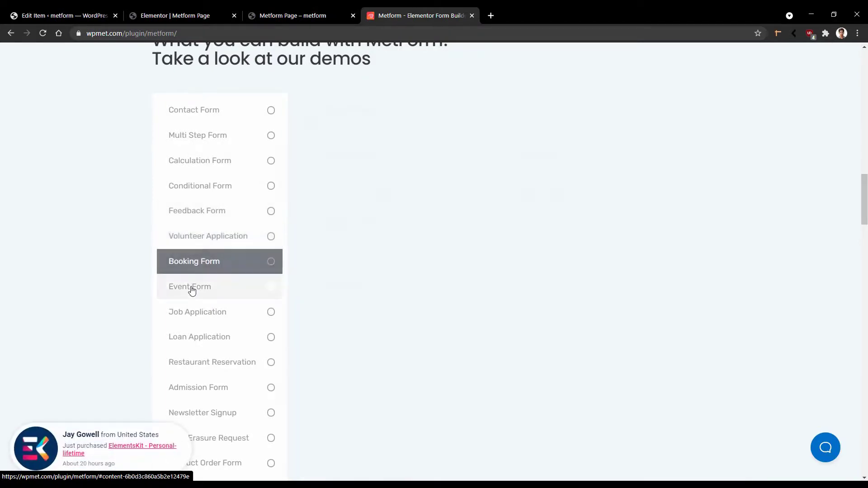
{"action": "left_click", "coordinate": [193, 312]}
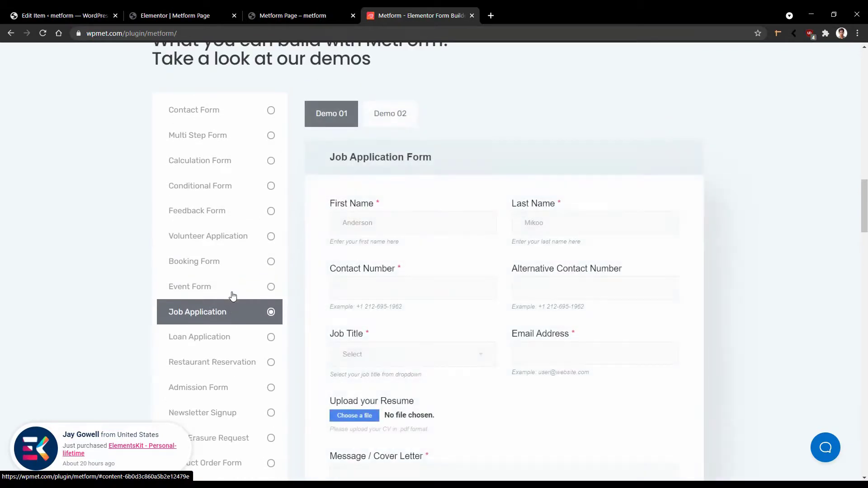
{"action": "scroll", "coordinate": [228, 299], "scroll_direction": "down", "scroll_amount": 1}
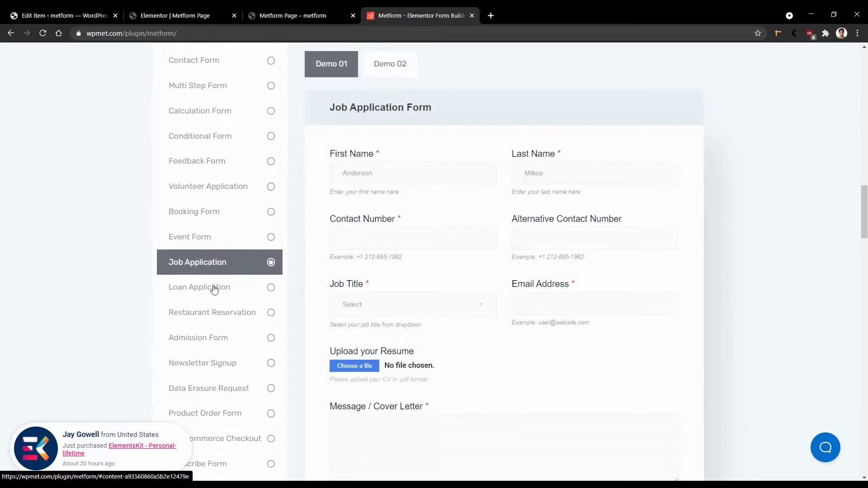
{"action": "left_click", "coordinate": [213, 289]}
{"action": "scroll", "coordinate": [213, 259], "scroll_direction": "down", "scroll_amount": 2}
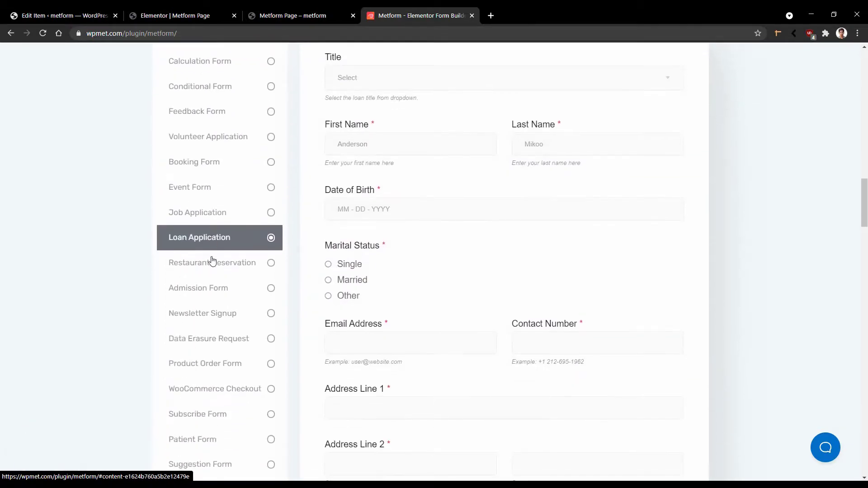
{"action": "left_click", "coordinate": [211, 268]}
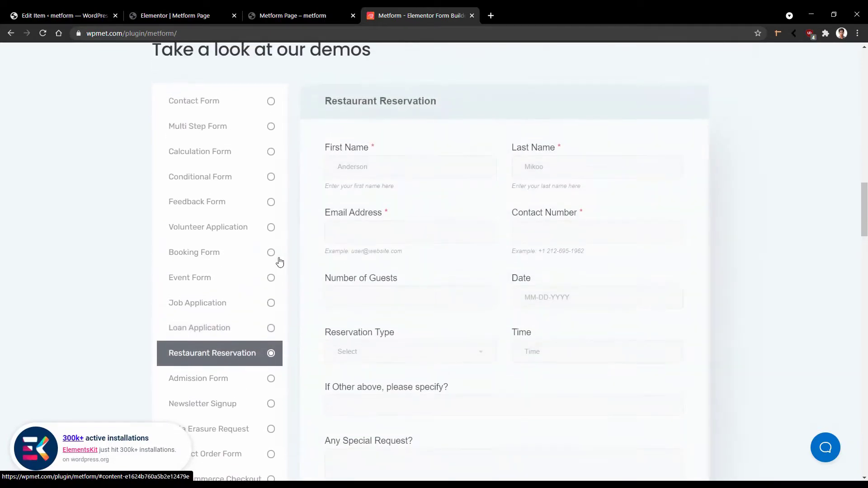
Step: Open the chat launcher's Start a conversation panel offering Email and Chat
{"action": "scroll", "coordinate": [267, 272], "scroll_direction": "down", "scroll_amount": 10}
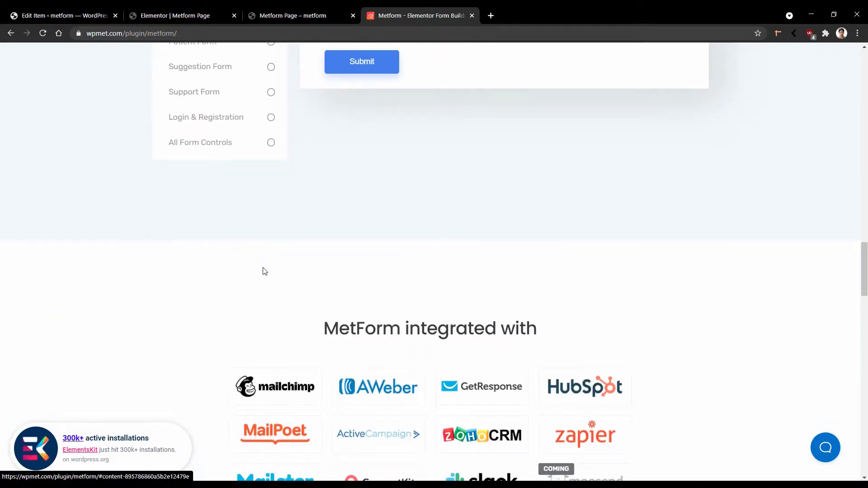
{"action": "scroll", "coordinate": [333, 428], "scroll_direction": "up", "scroll_amount": 7}
{"action": "scroll", "coordinate": [333, 428], "scroll_direction": "up", "scroll_amount": 2}
{"action": "scroll", "coordinate": [267, 280], "scroll_direction": "up", "scroll_amount": 1}
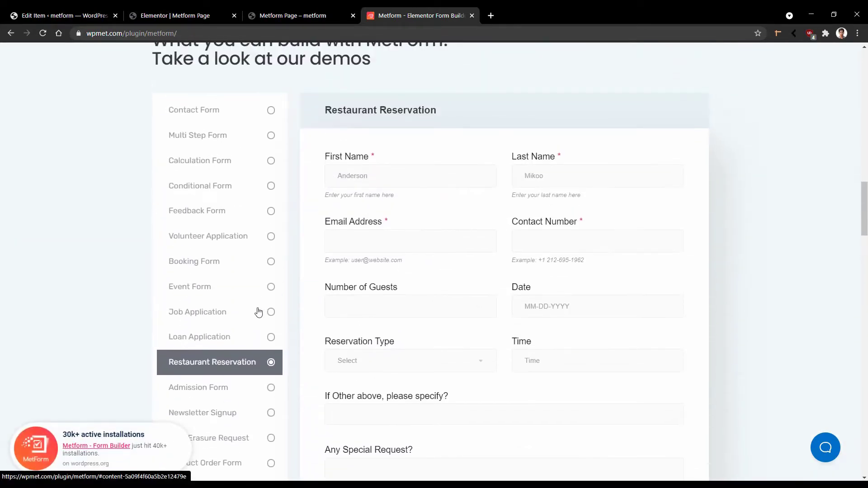
{"action": "scroll", "coordinate": [254, 326], "scroll_direction": "up", "scroll_amount": 1}
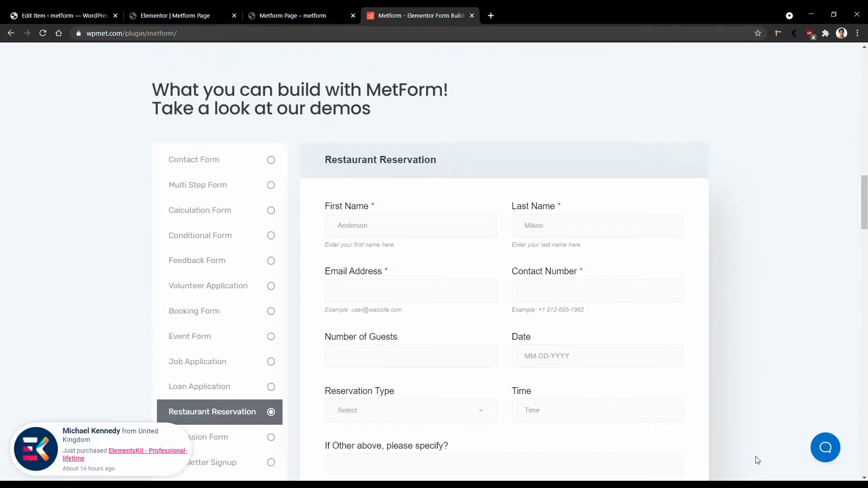
{"action": "left_click", "coordinate": [824, 458]}
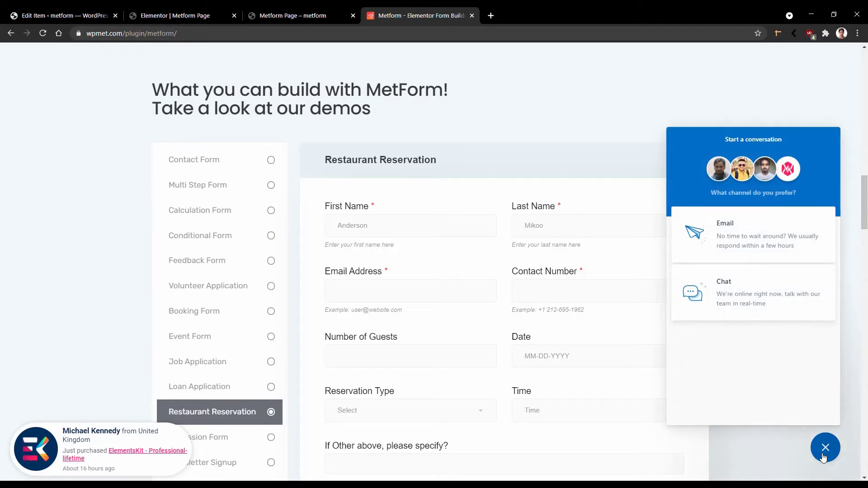